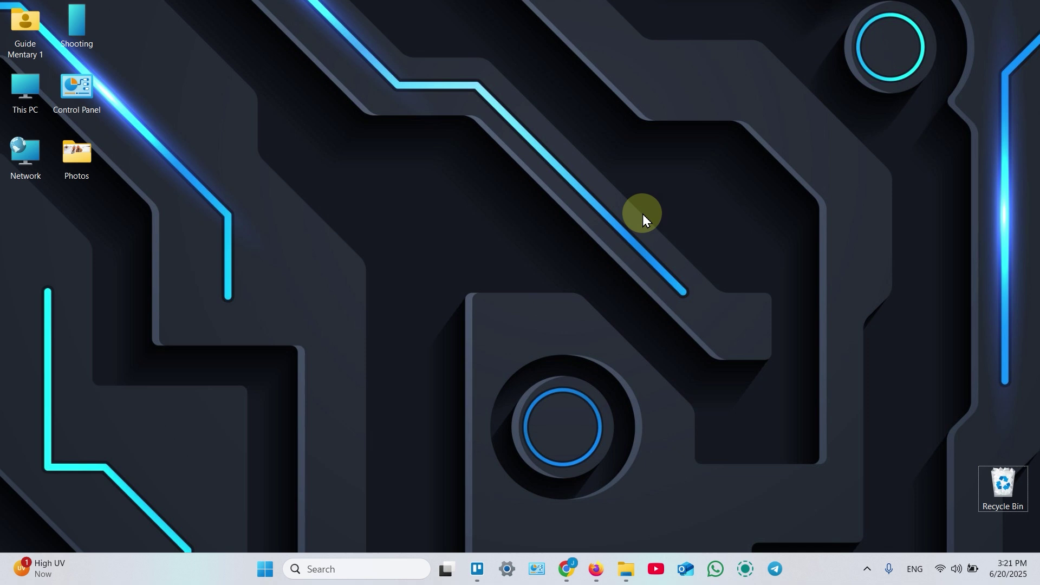
- Add the network Samsung multifunction printer SEC30CDA73D8342 from Settings' Printers & scanners page
click(939, 568)
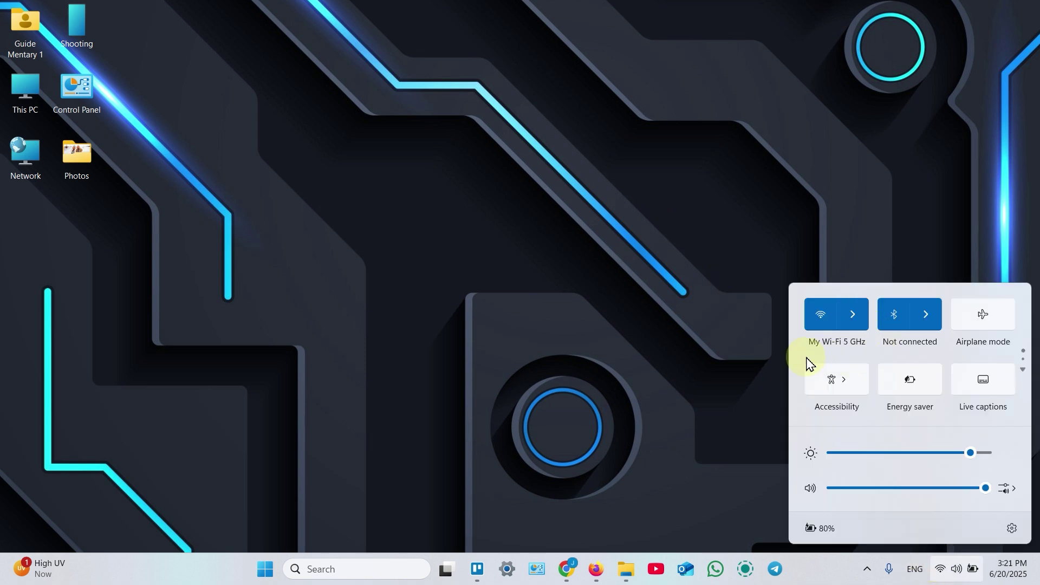
click(268, 568)
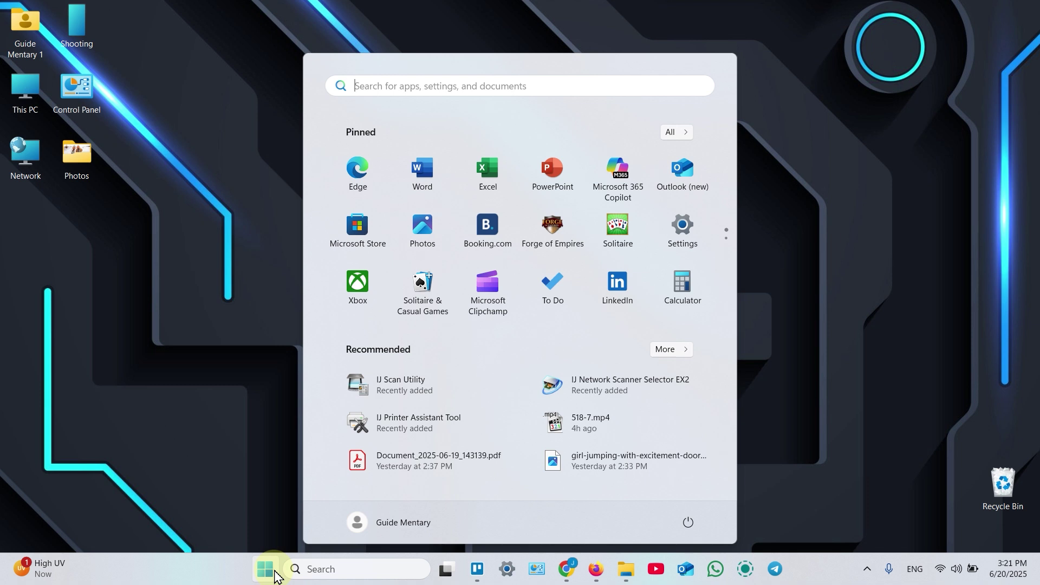
click(681, 232)
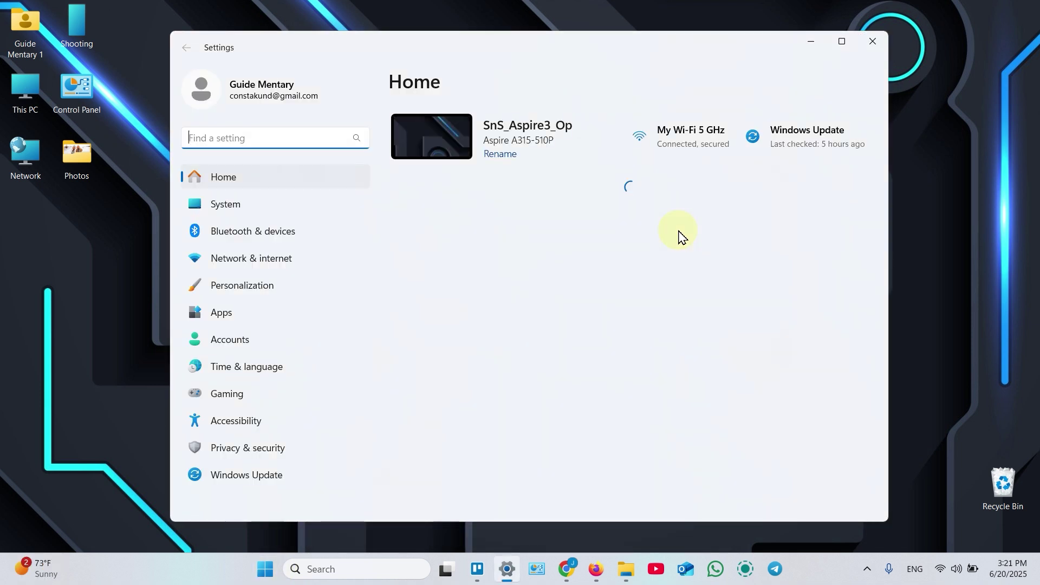
text(printer)
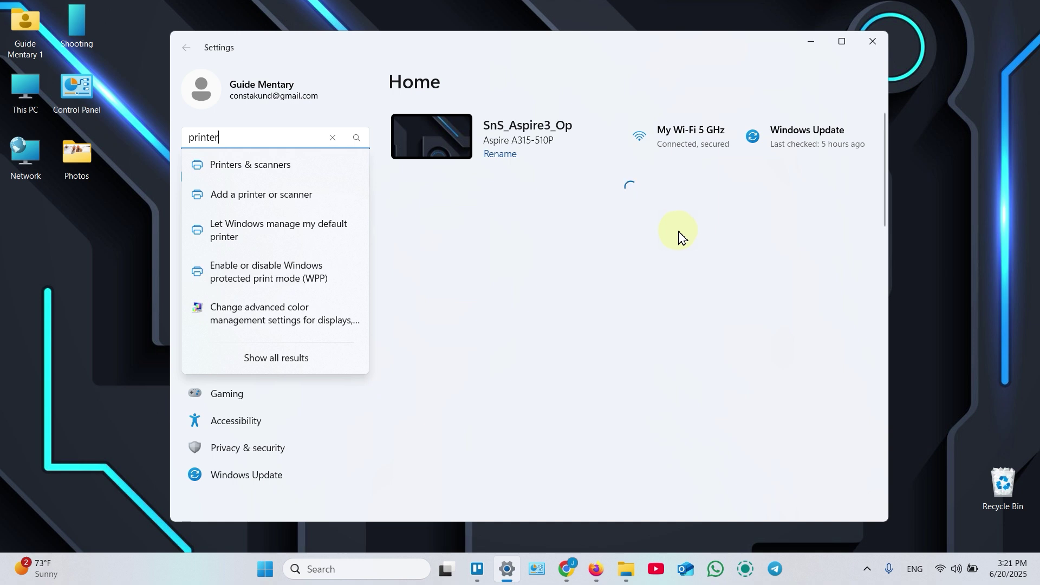
click(305, 165)
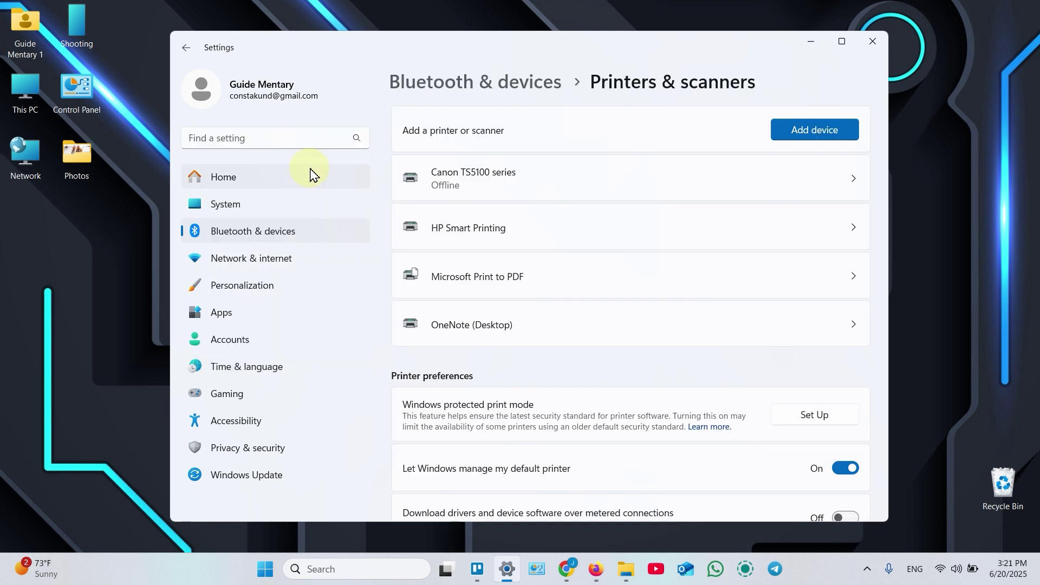
click(840, 131)
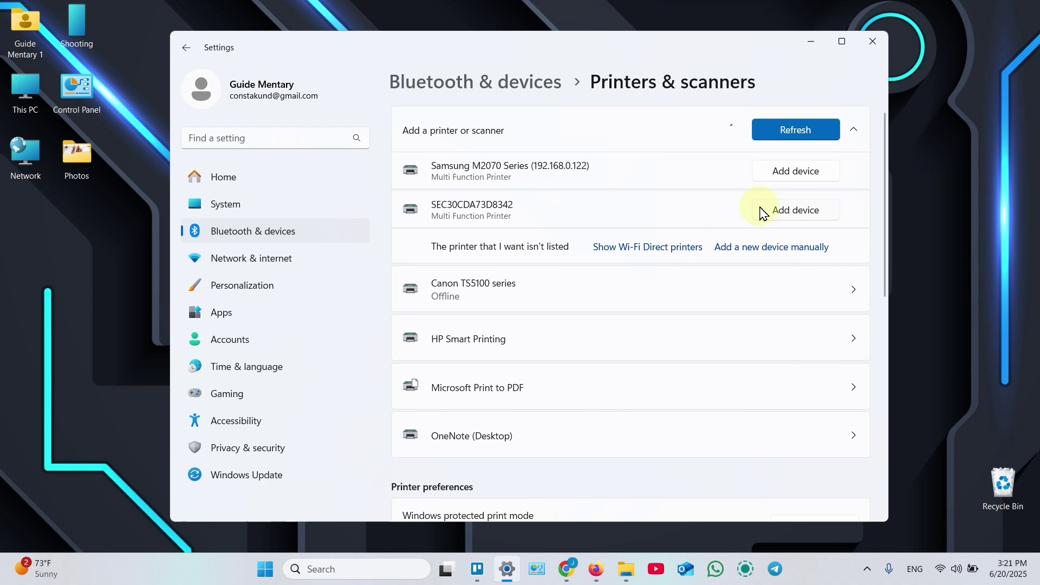
click(804, 213)
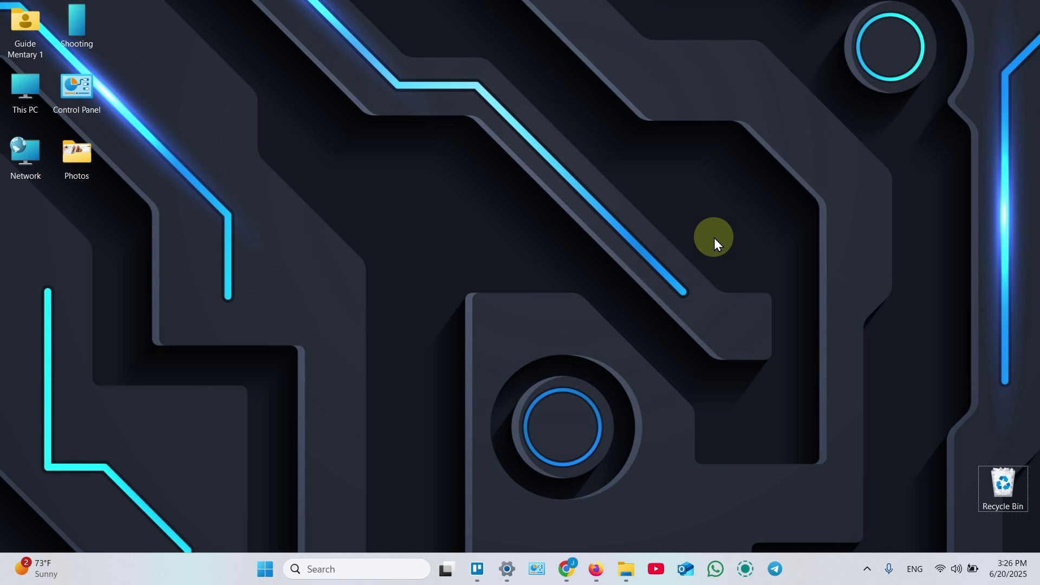
- Open HP's Software and Drivers page for the Samsung Xpress SL-M2070W from the Google results
click(596, 568)
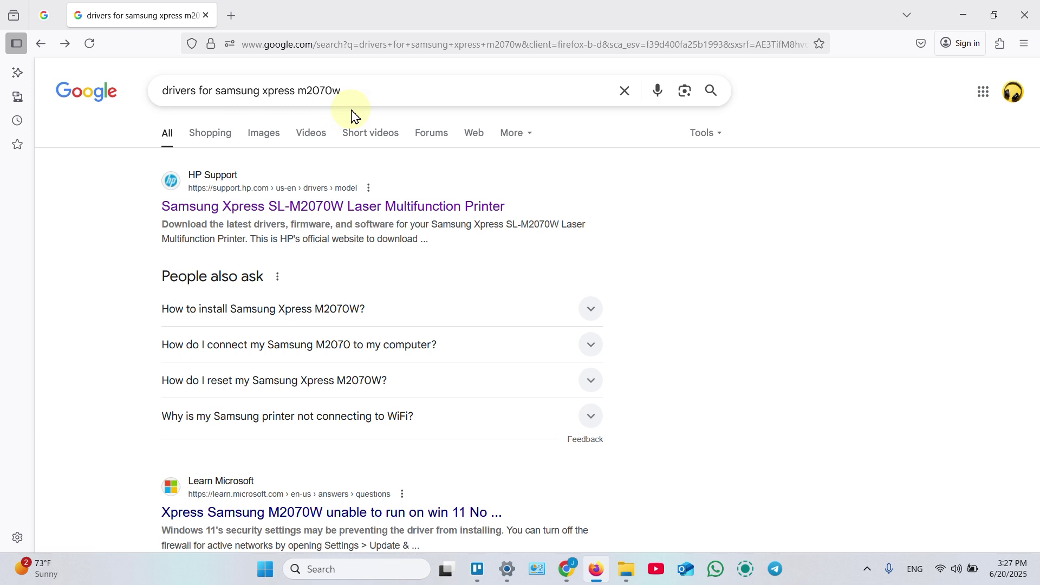
click(396, 209)
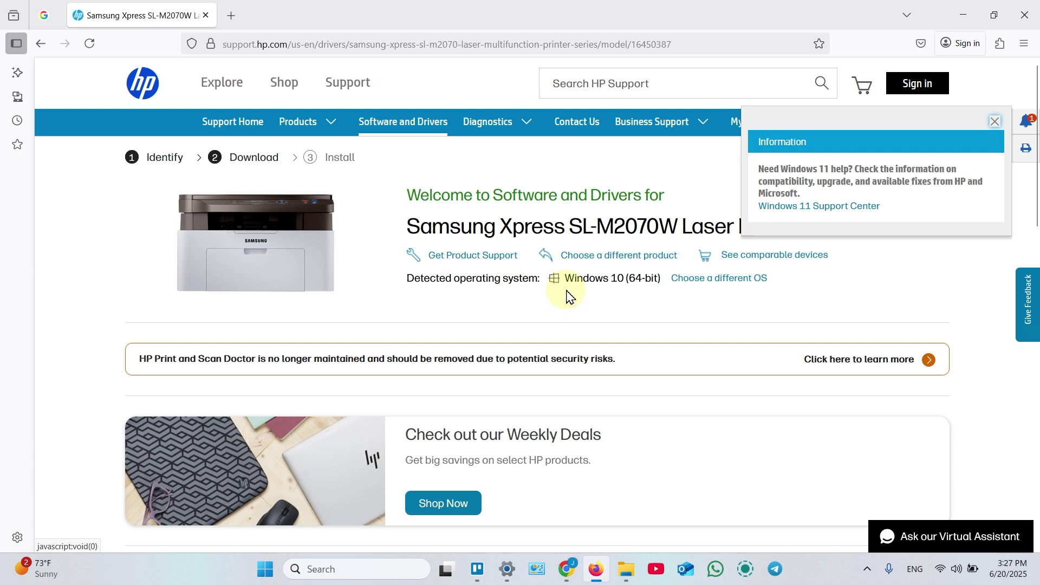
- Confirm Windows 10 (64-bit) as the operating system for the offered drivers
click(734, 279)
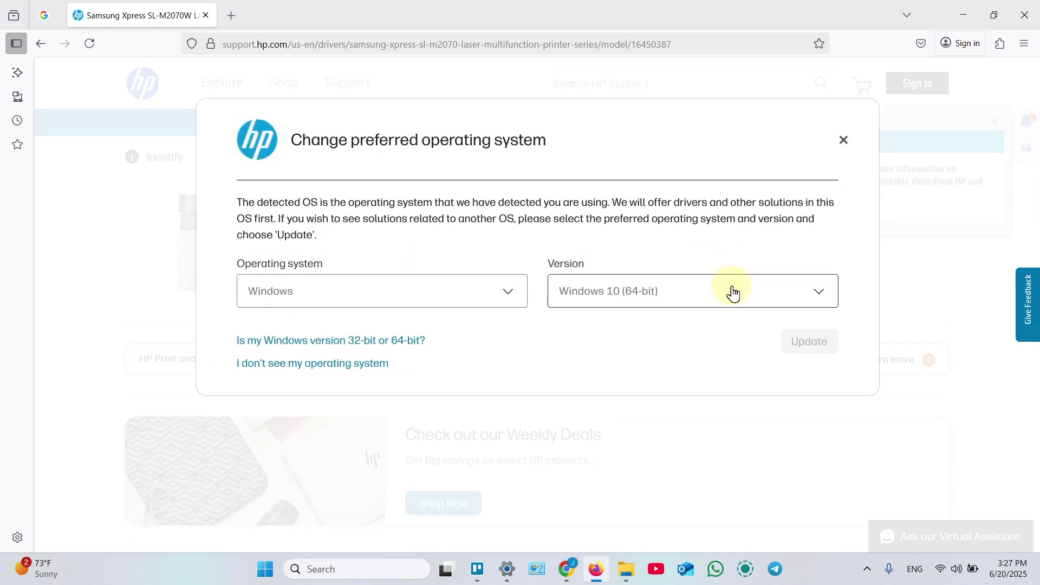
click(734, 291)
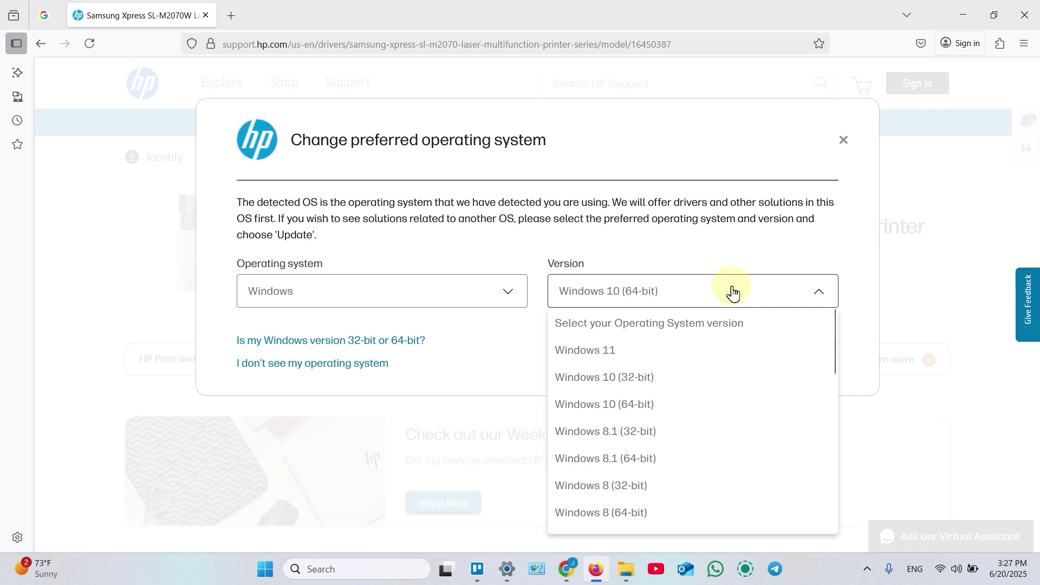
click(638, 414)
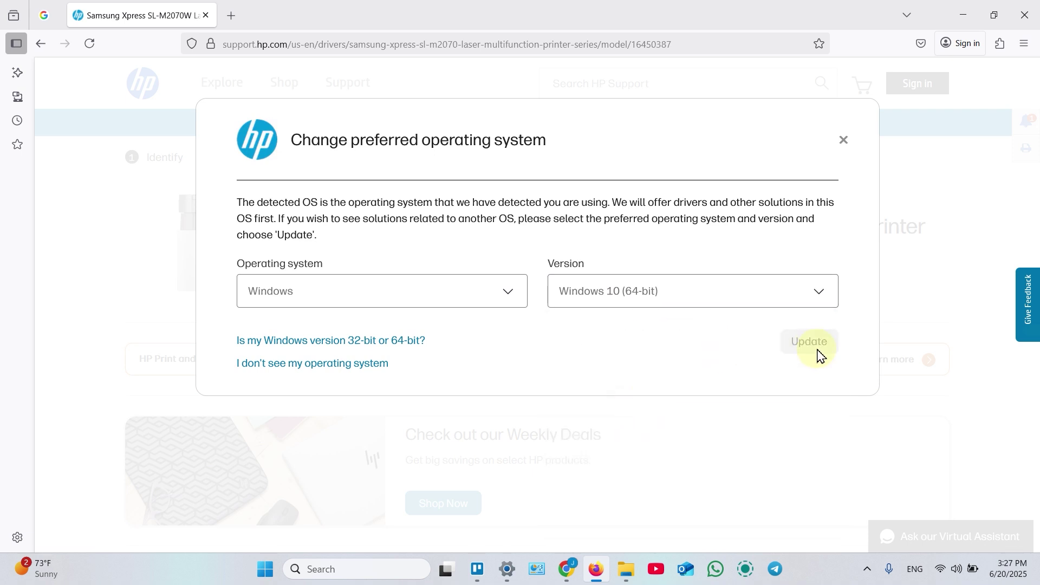
click(845, 142)
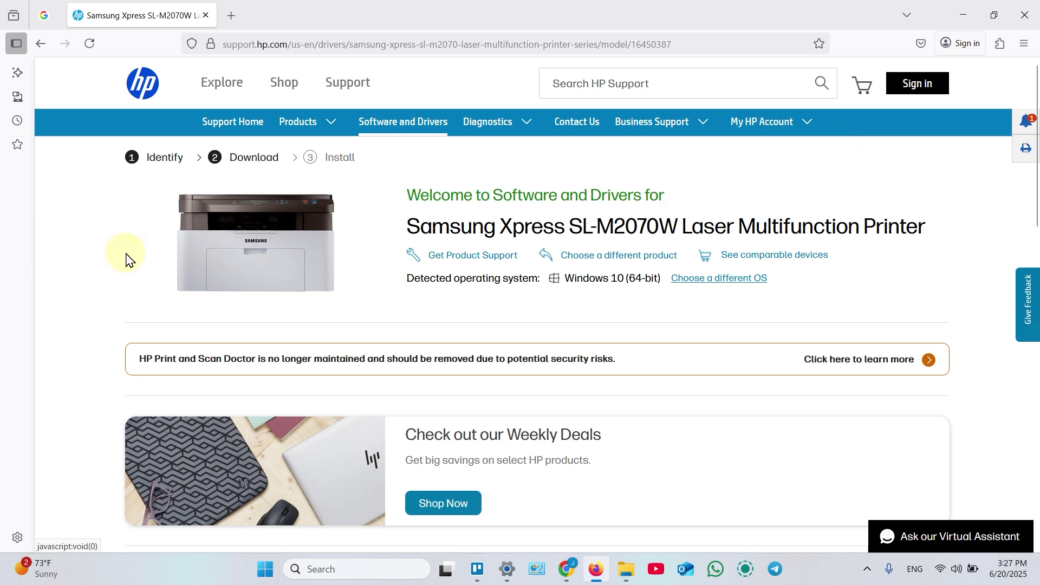
- Download the SL-M2070 Series Scan Driver from Driver-Product Installation Software > Basic Drivers
scroll(126, 258, down, 6)
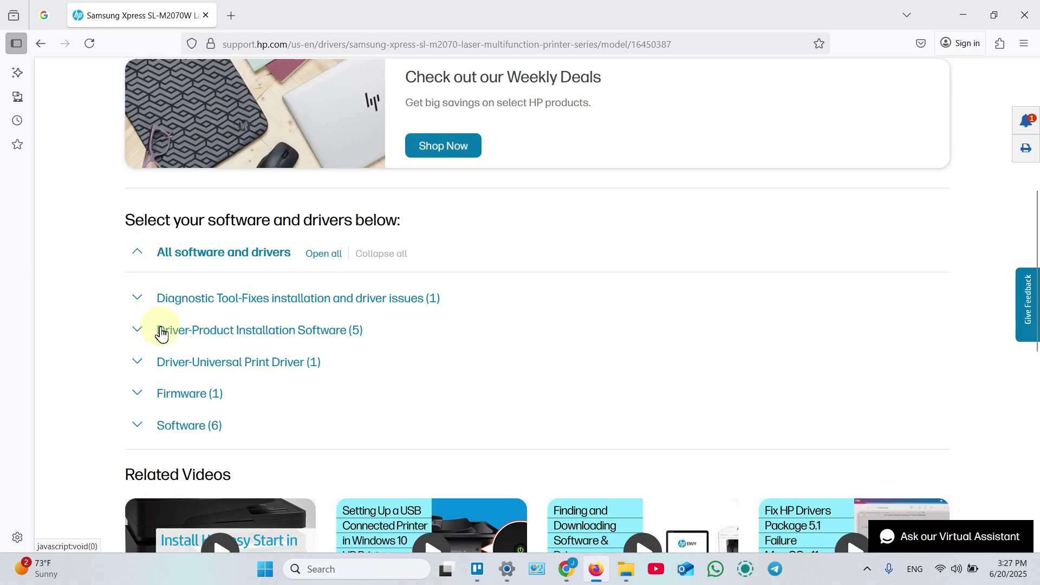
click(255, 333)
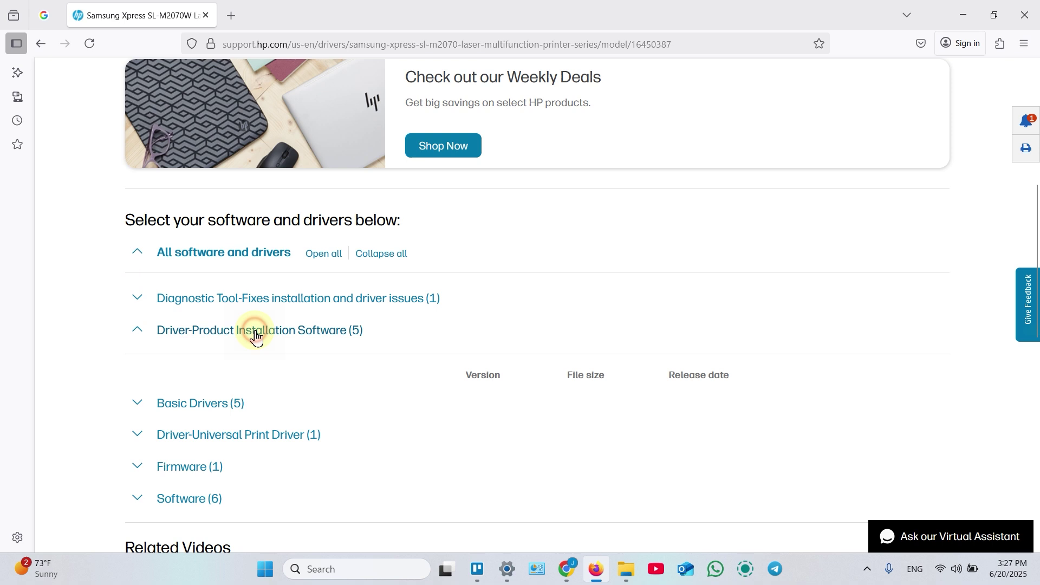
scroll(256, 337, down, 2)
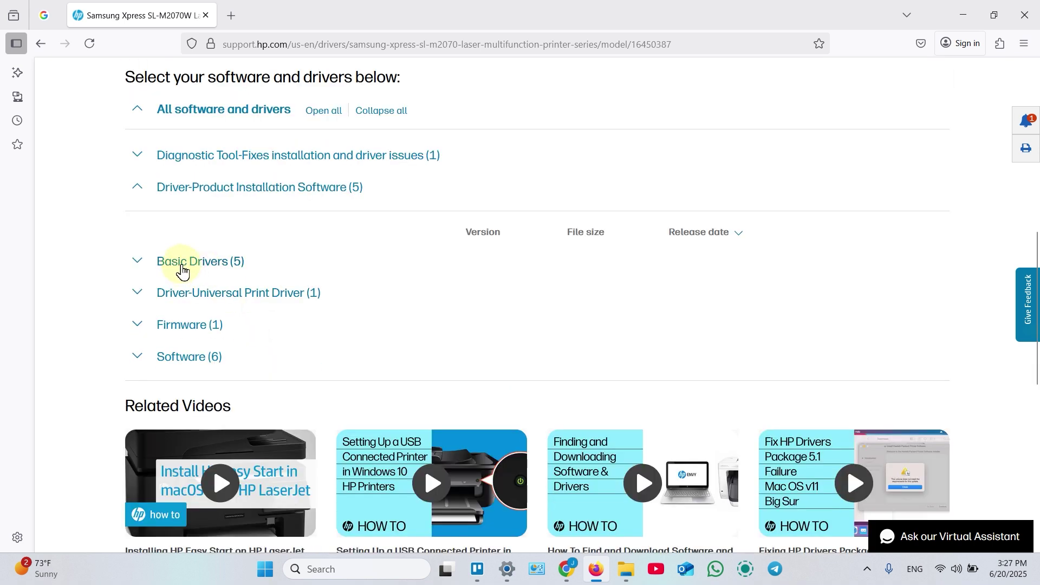
click(183, 264)
scroll(206, 276, down, 1)
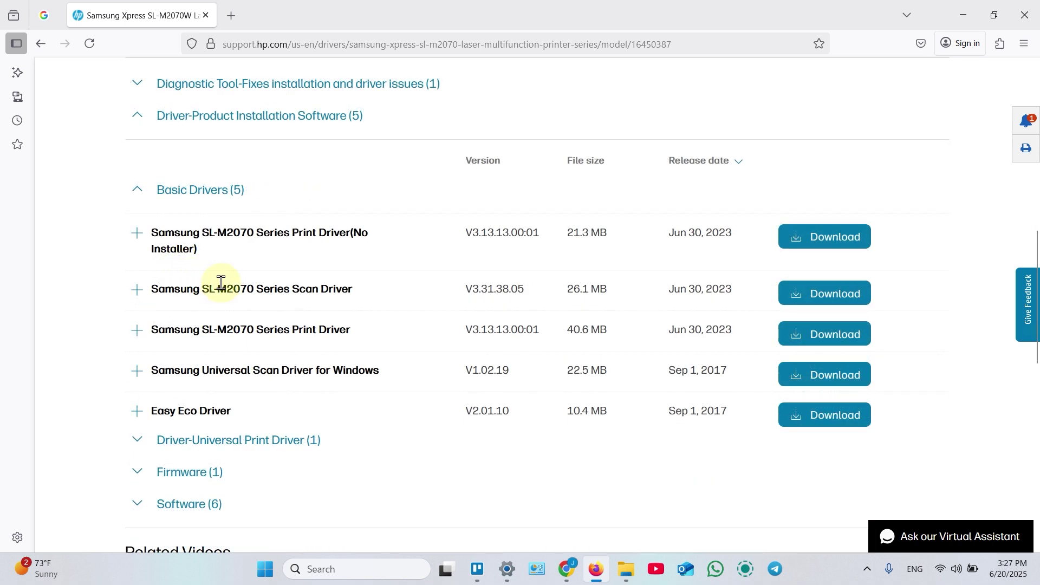
click(836, 297)
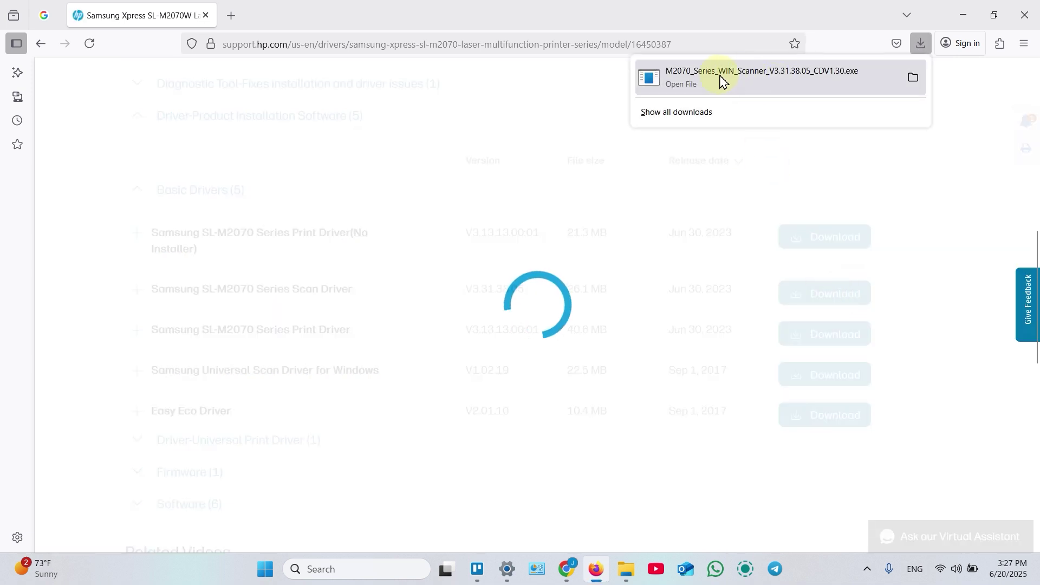
- Launch the downloaded scanner driver installer and accept both installation agreements
click(733, 82)
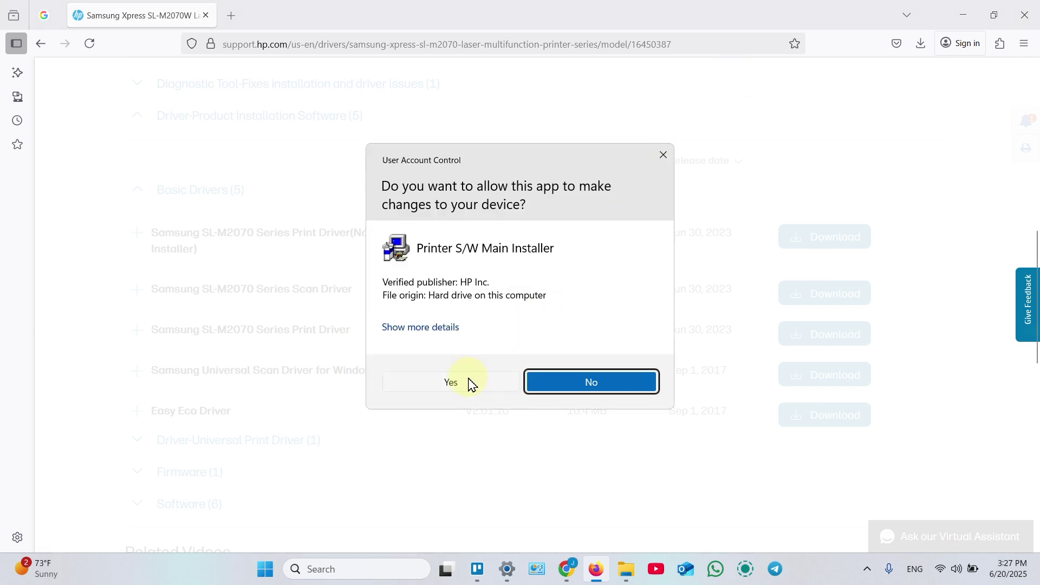
click(452, 383)
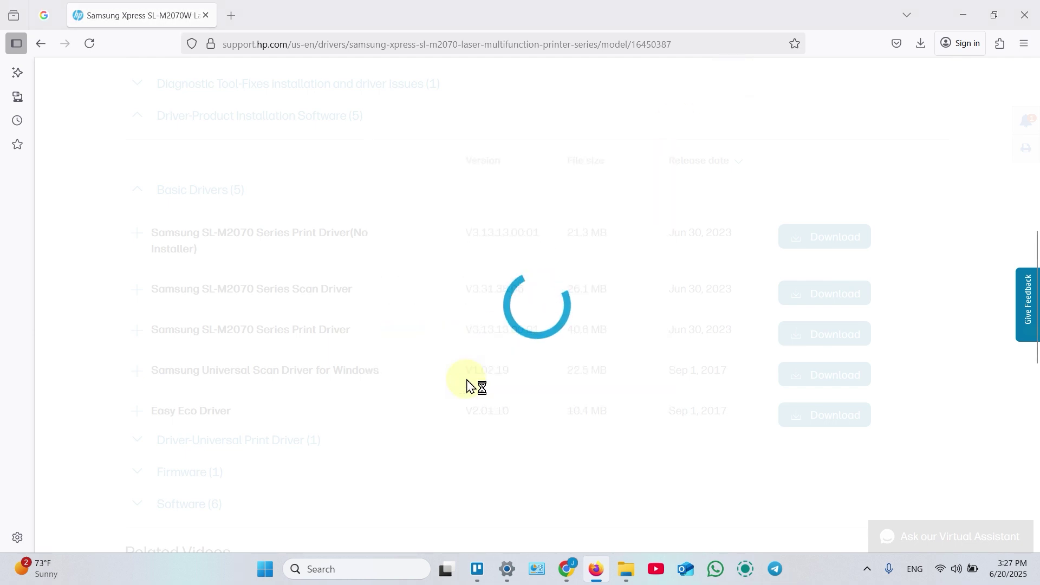
click(657, 442)
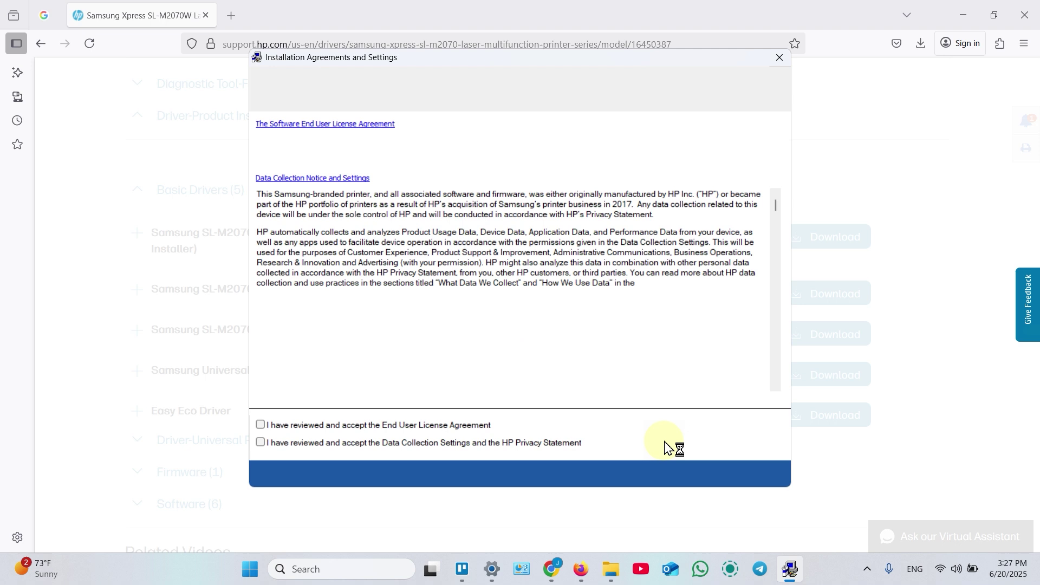
click(261, 426)
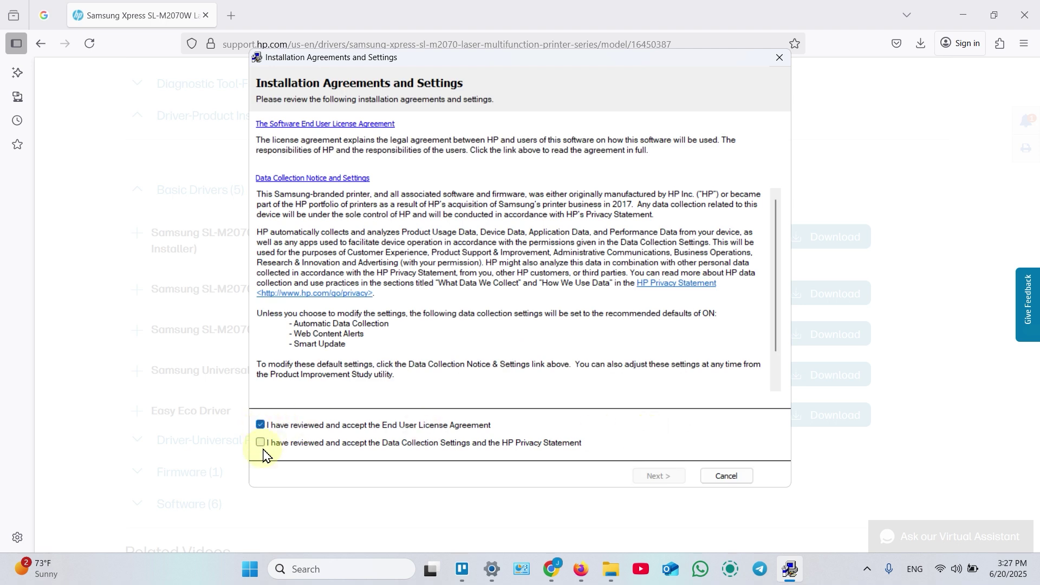
click(261, 443)
click(659, 476)
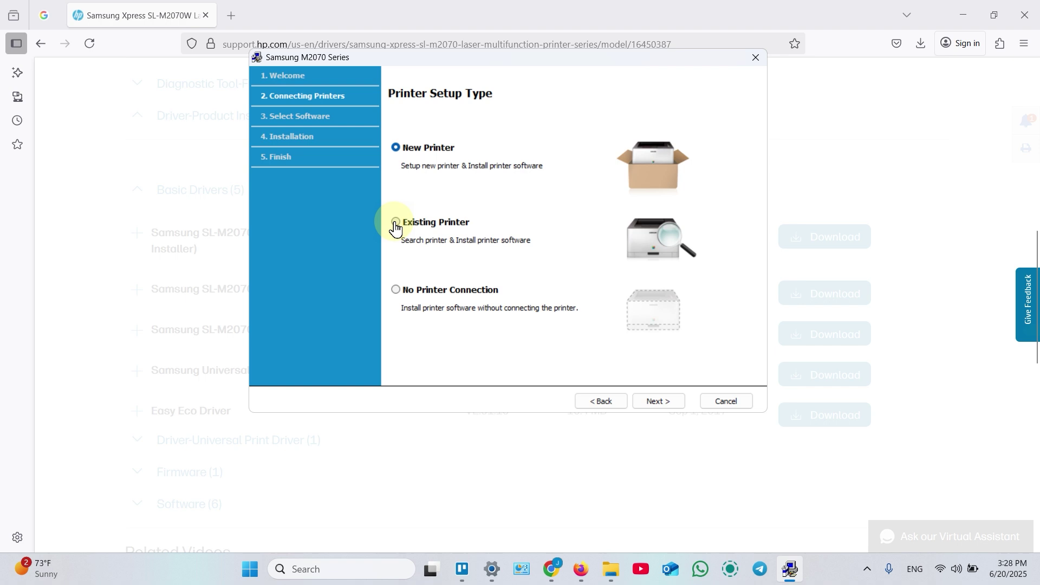
- Install the scanner driver for the existing Samsung M2070 printer found on the network, then finish
click(661, 407)
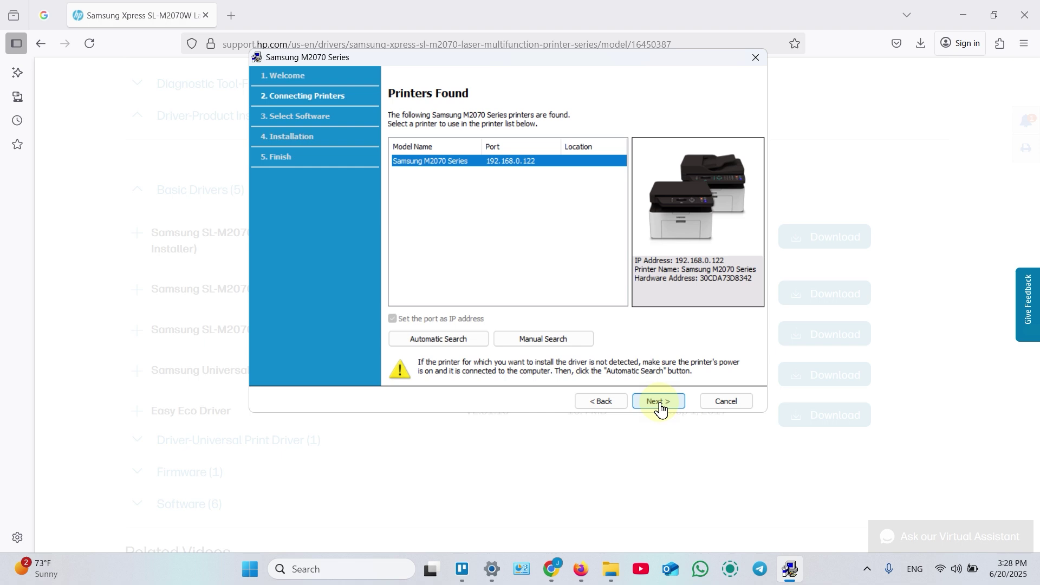
click(664, 404)
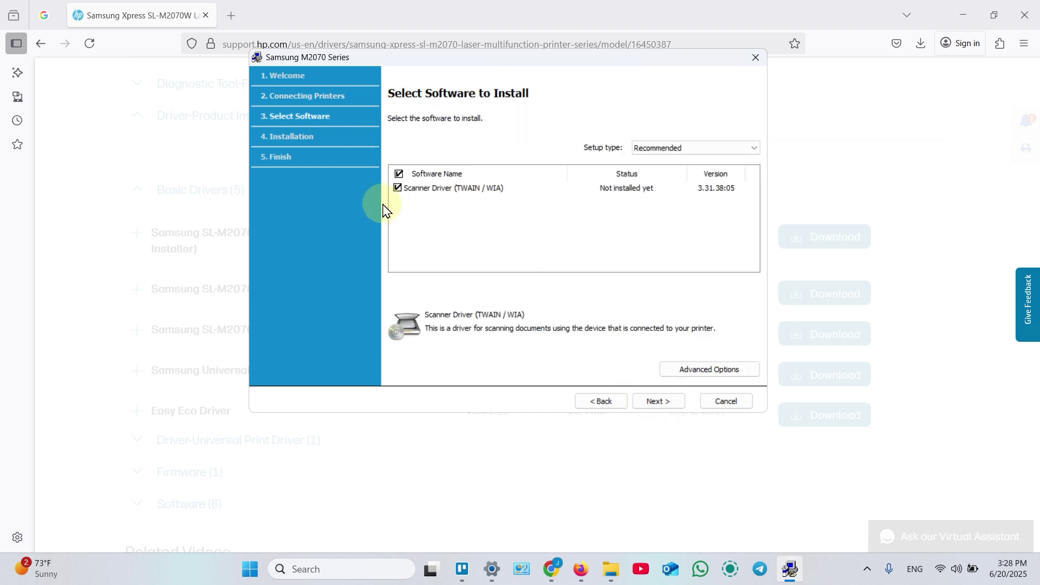
click(658, 404)
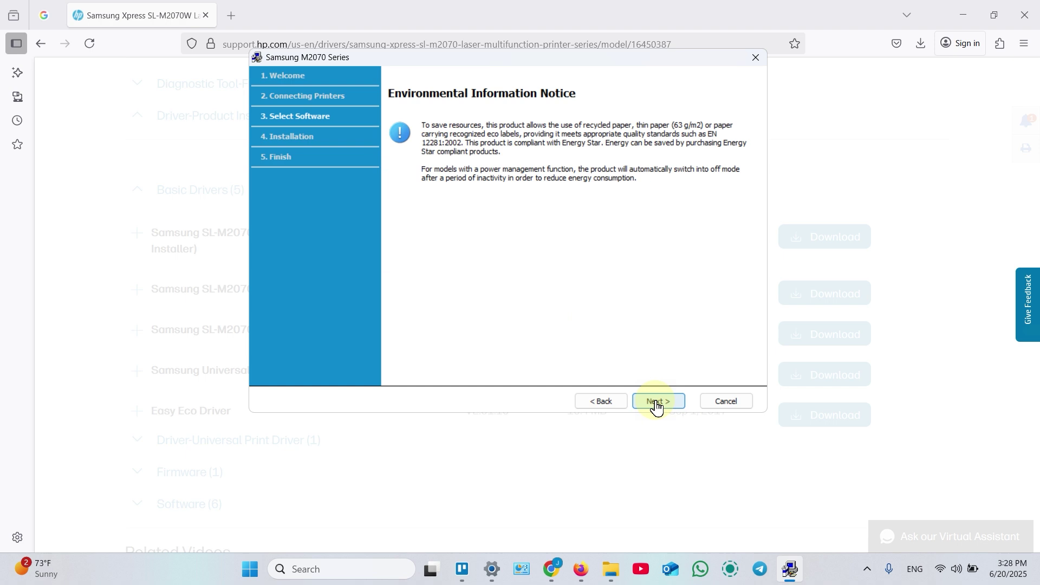
click(655, 404)
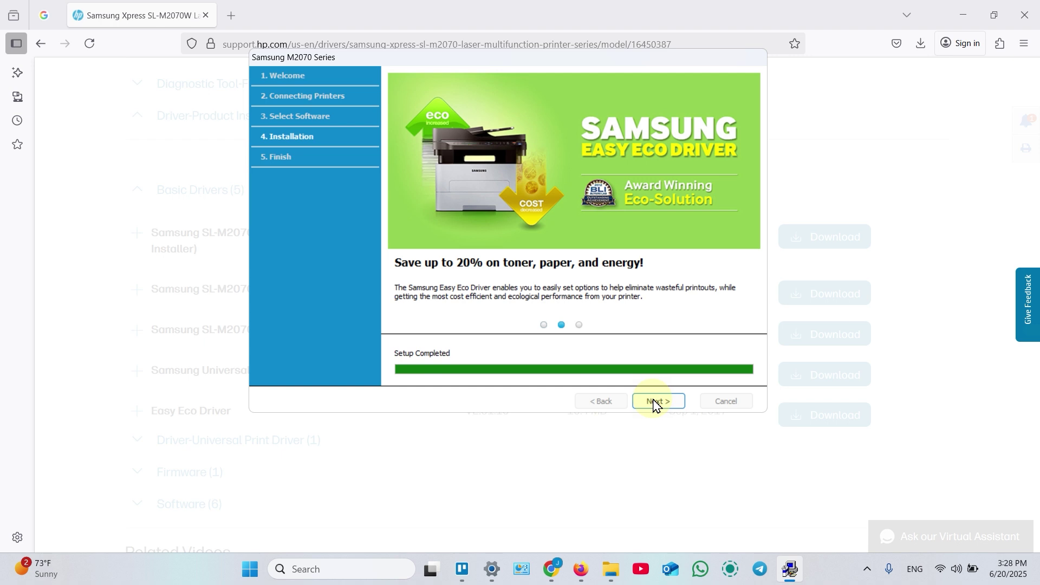
click(656, 403)
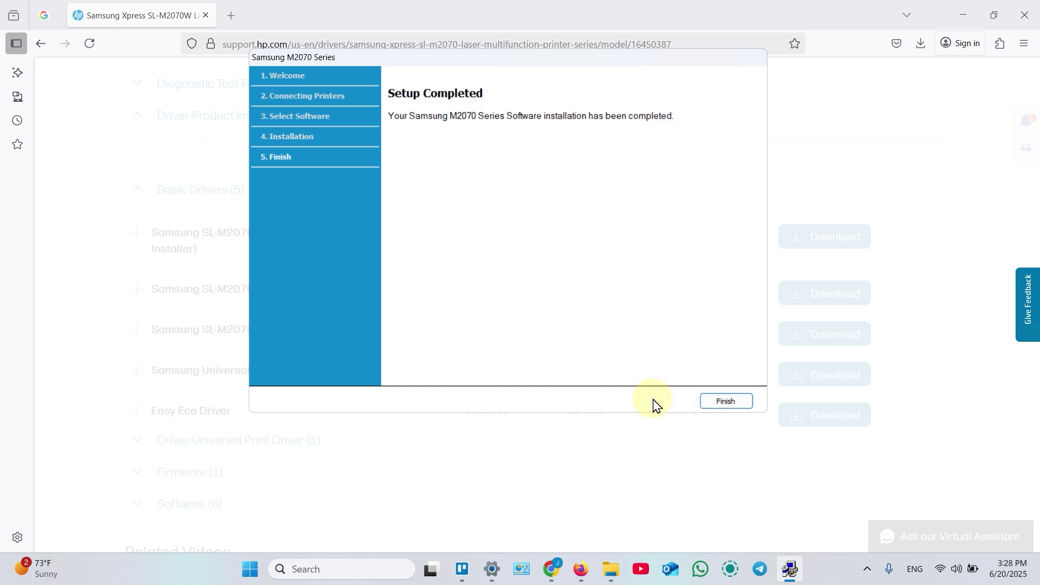
click(739, 408)
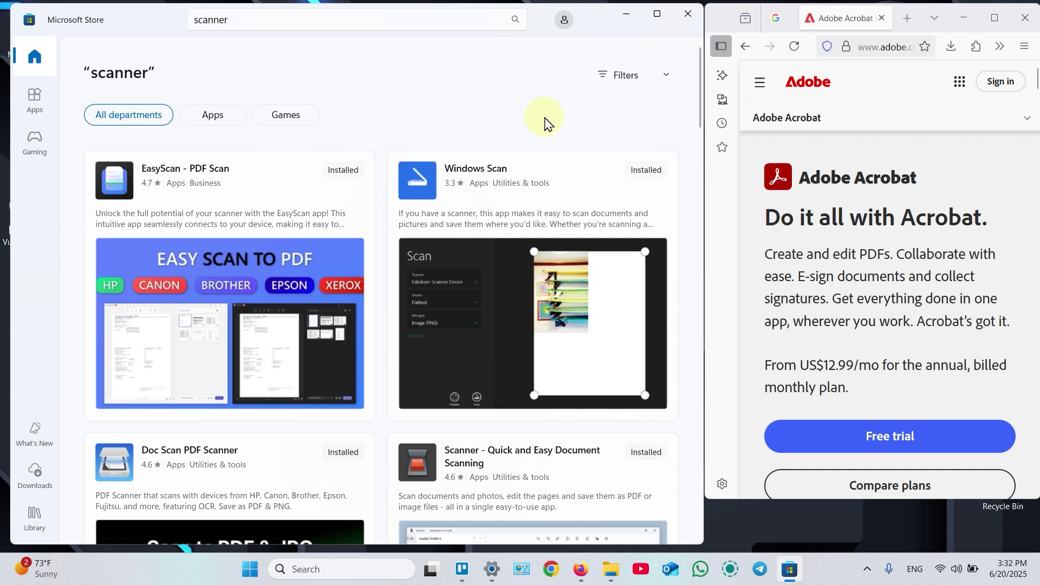
- Open the Scanner – Quick and Easy Document Scanning app from the Store's scanner results
click(513, 475)
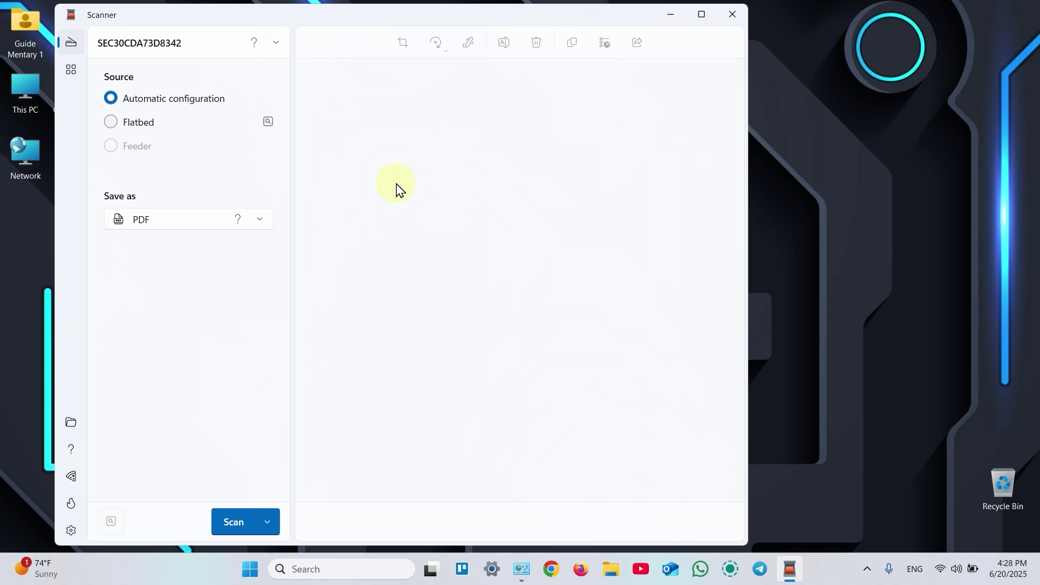
- Scan the Gildan 64000 Color Chart page from the flatbed as a colour 300 DPI PDF
click(142, 124)
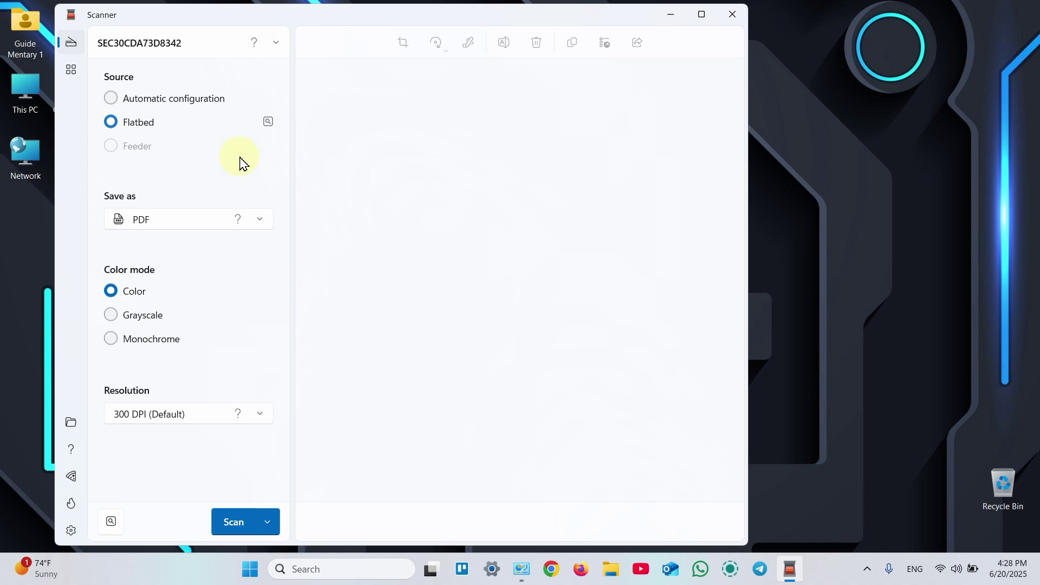
click(176, 221)
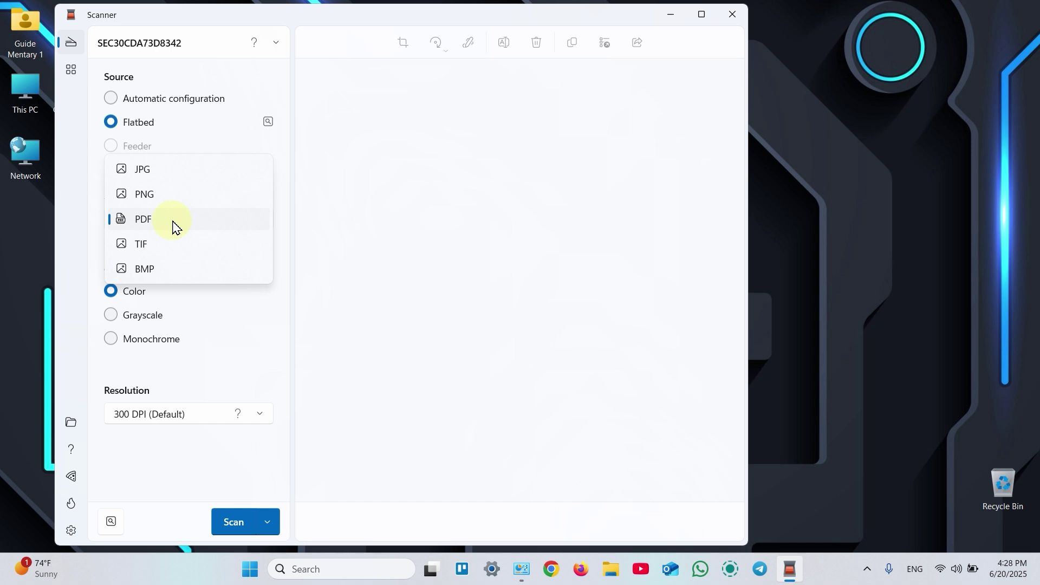
click(288, 221)
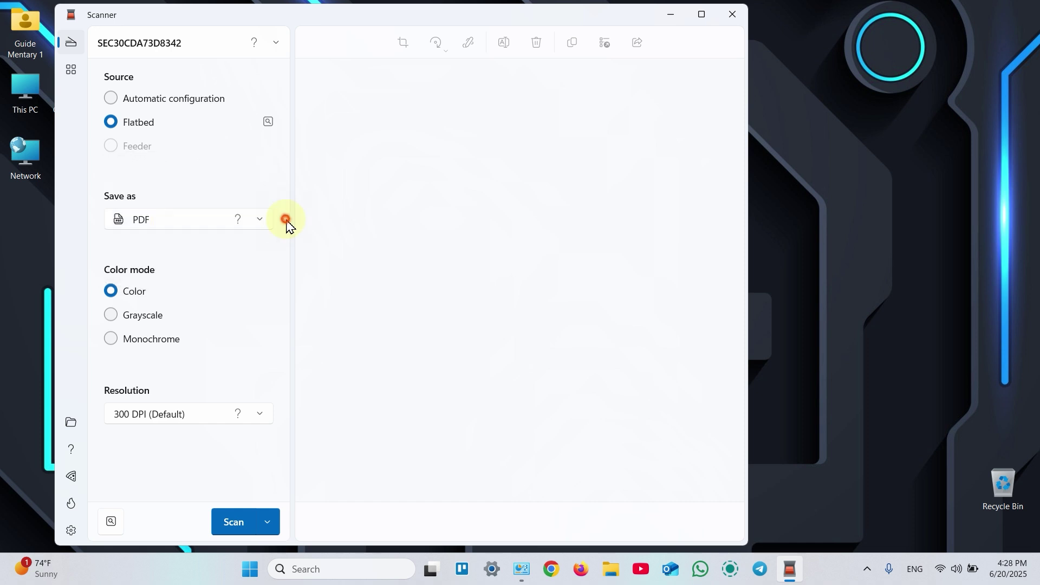
click(233, 522)
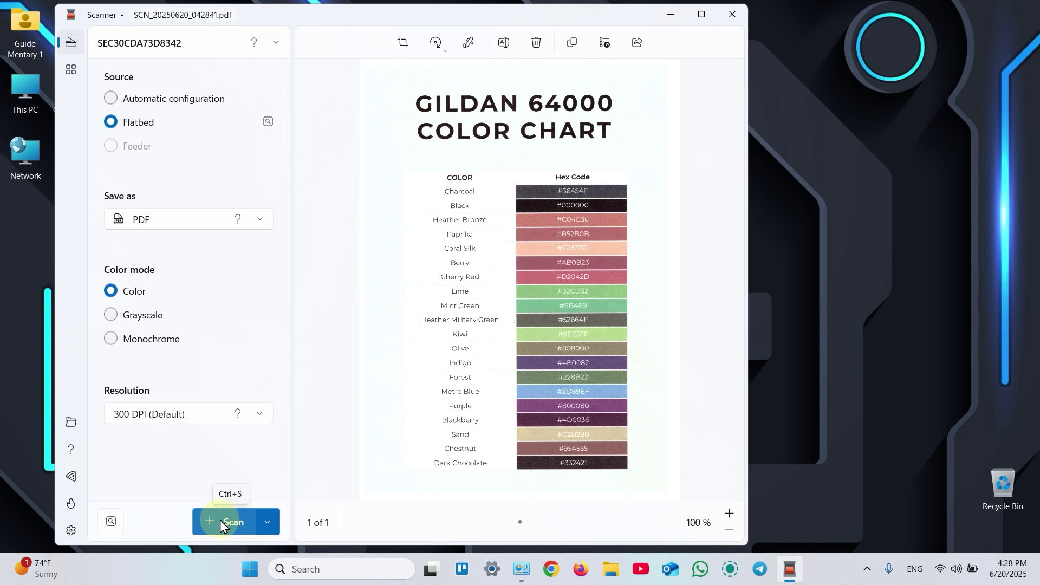
- Scan a second page into the document and rename the PDF to 'File 234'
click(221, 522)
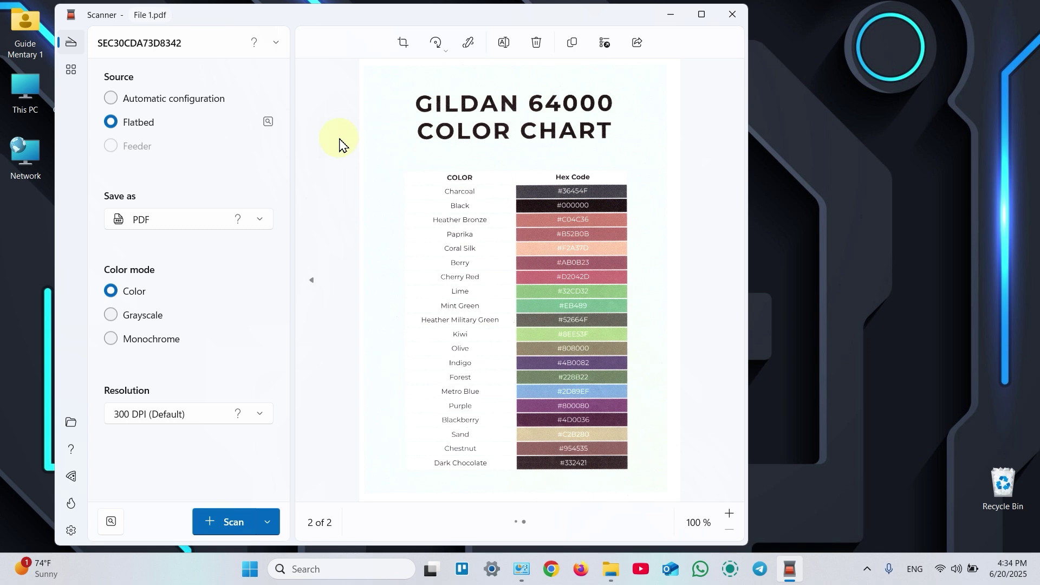
click(72, 74)
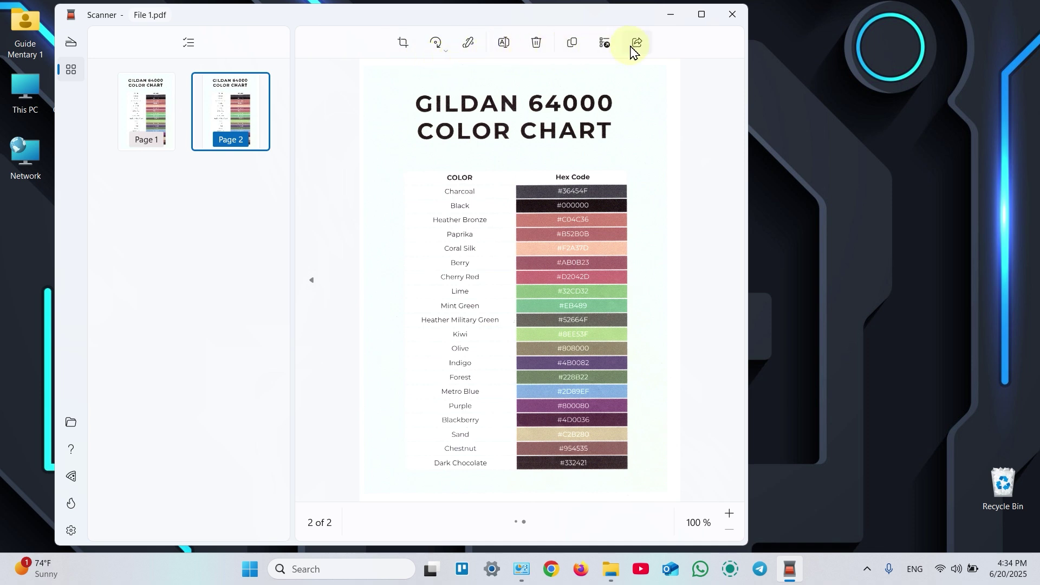
click(503, 44)
text(File)
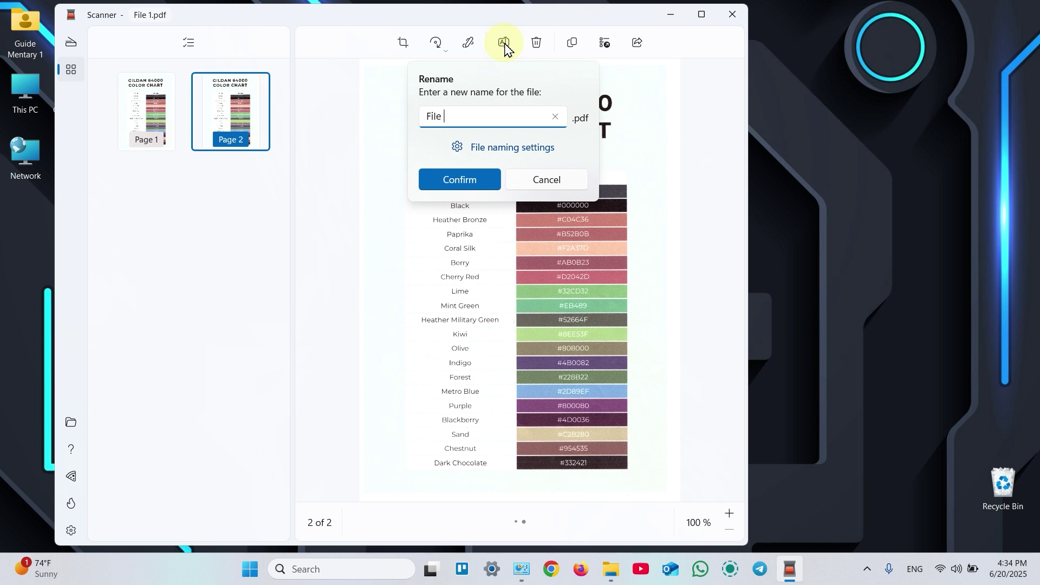
text( 234)
click(460, 181)
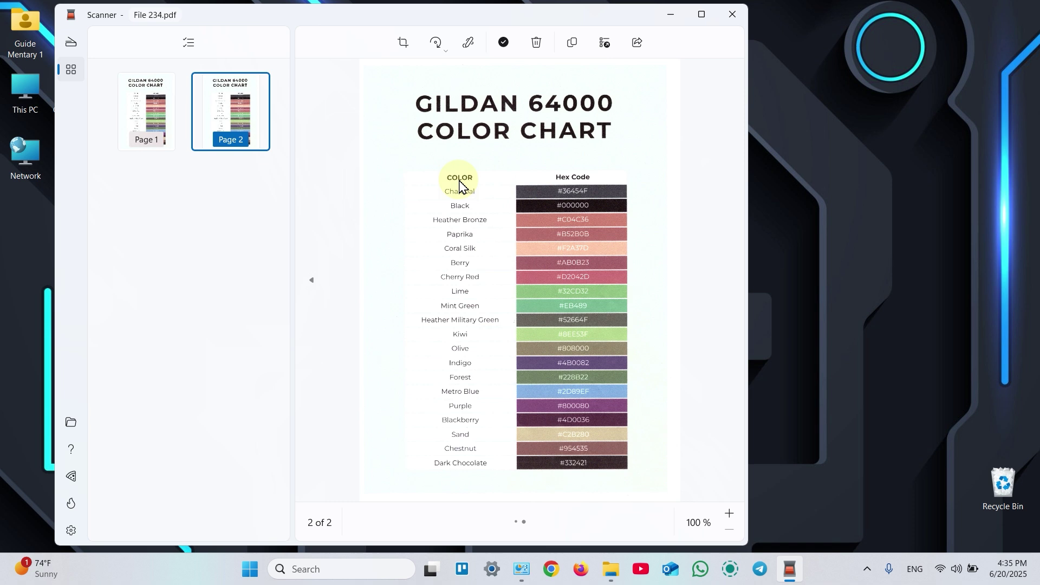
- Locate File 234.pdf in the Pictures\Scans folder, then close the folder window
click(73, 424)
click(73, 425)
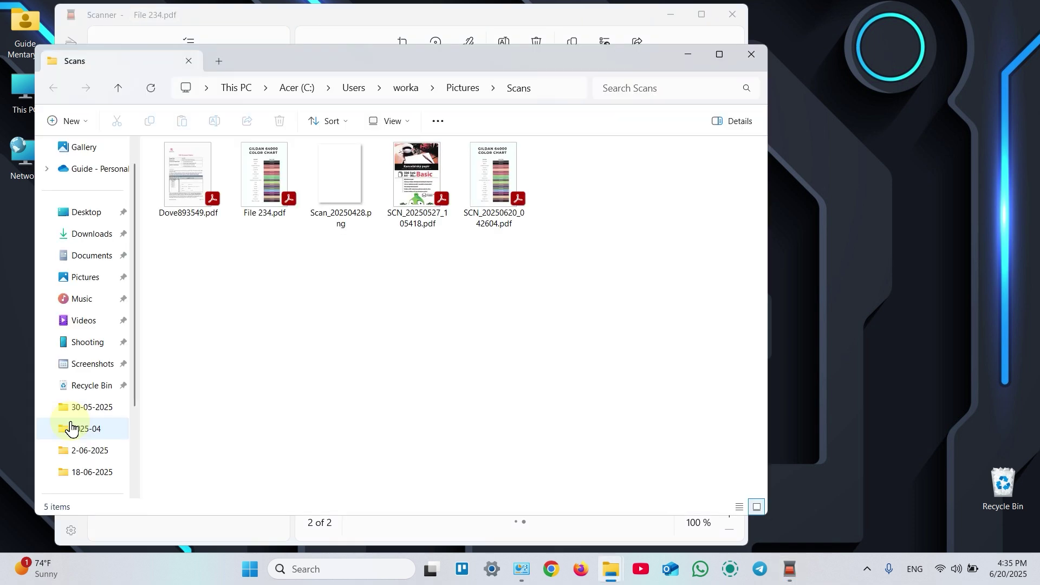
click(260, 189)
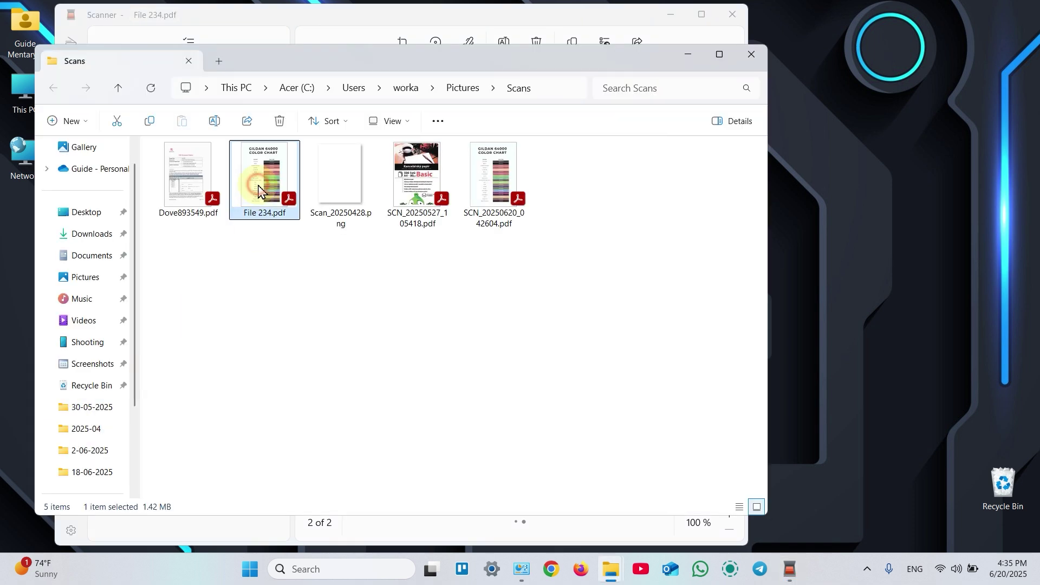
click(688, 54)
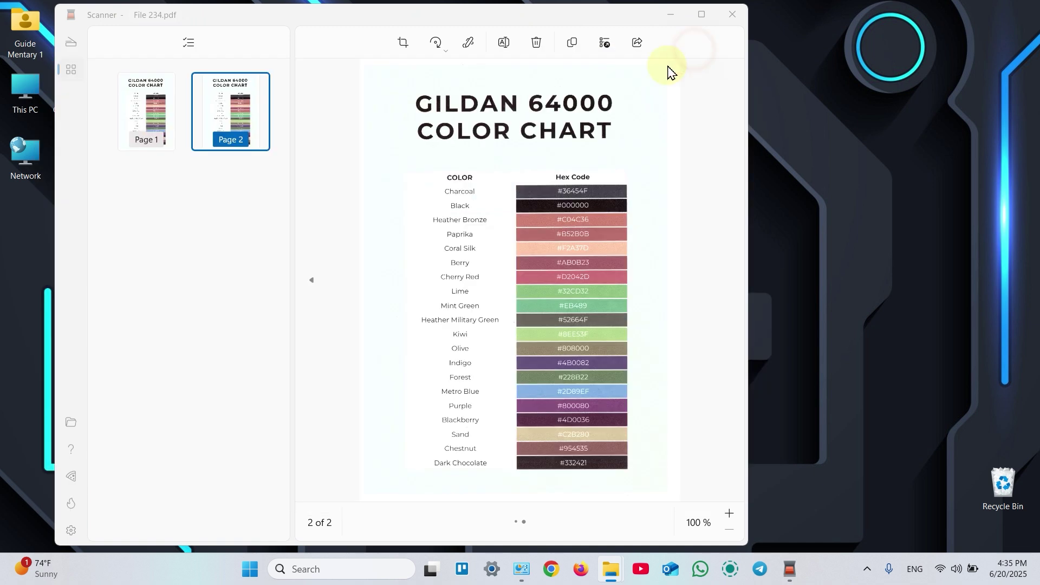
- Open the Scanner app's Settings page and scroll through its options
click(72, 533)
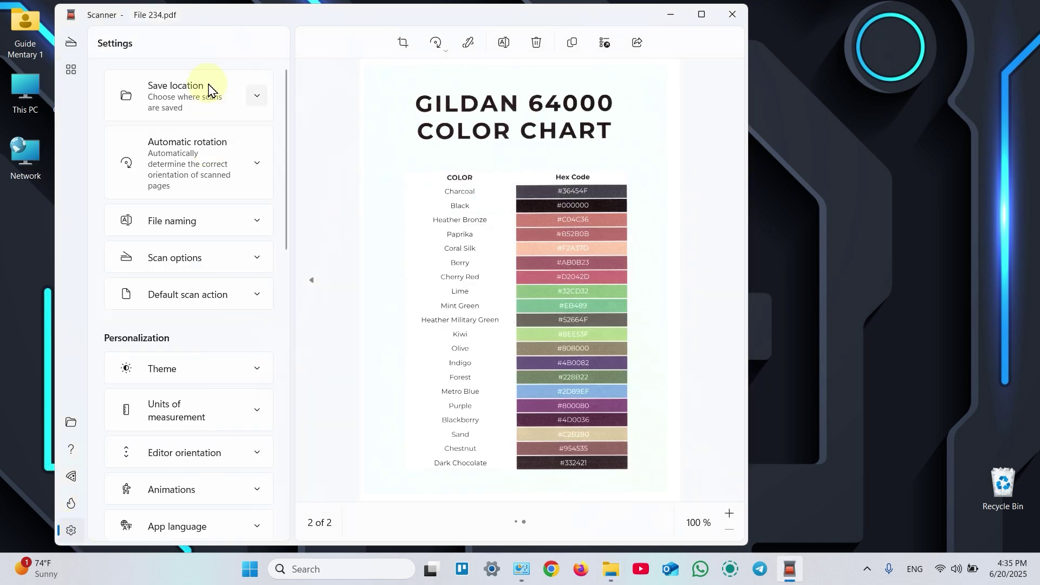
scroll(203, 244, down, 5)
scroll(202, 271, down, 5)
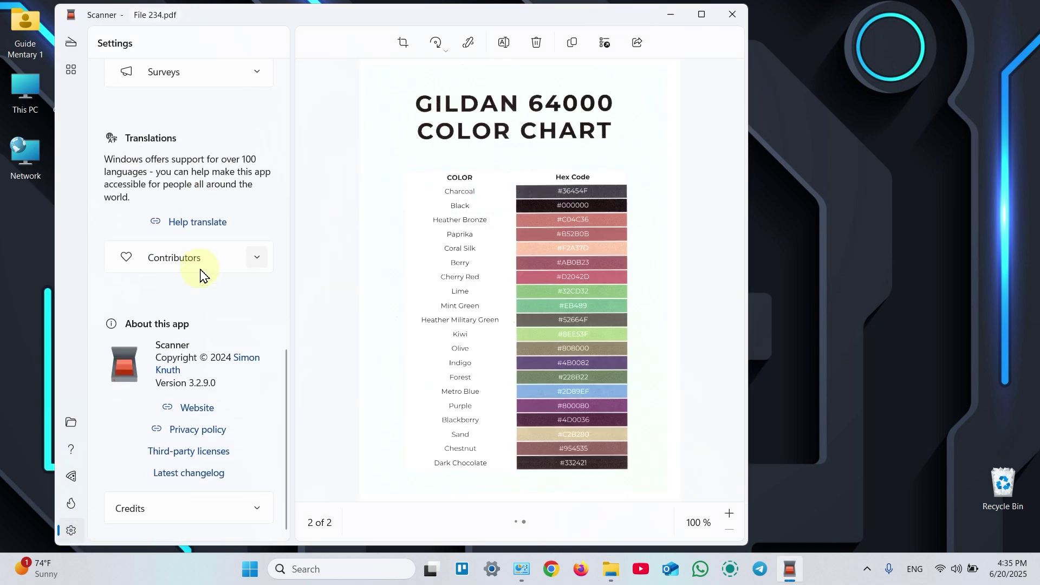